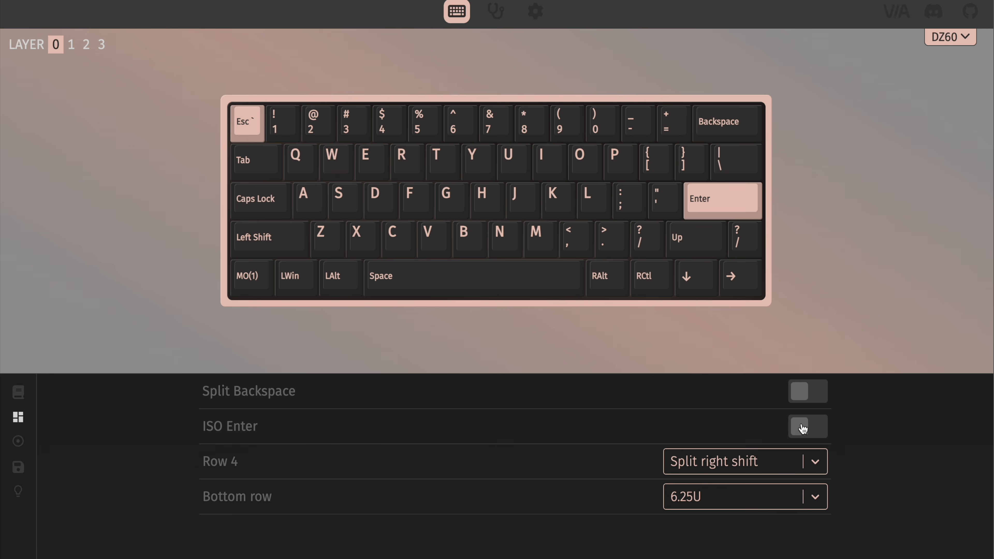
# Step: Try the Default layout option for Row 4 and switch it back to Split right shift
pyautogui.click(816, 463)
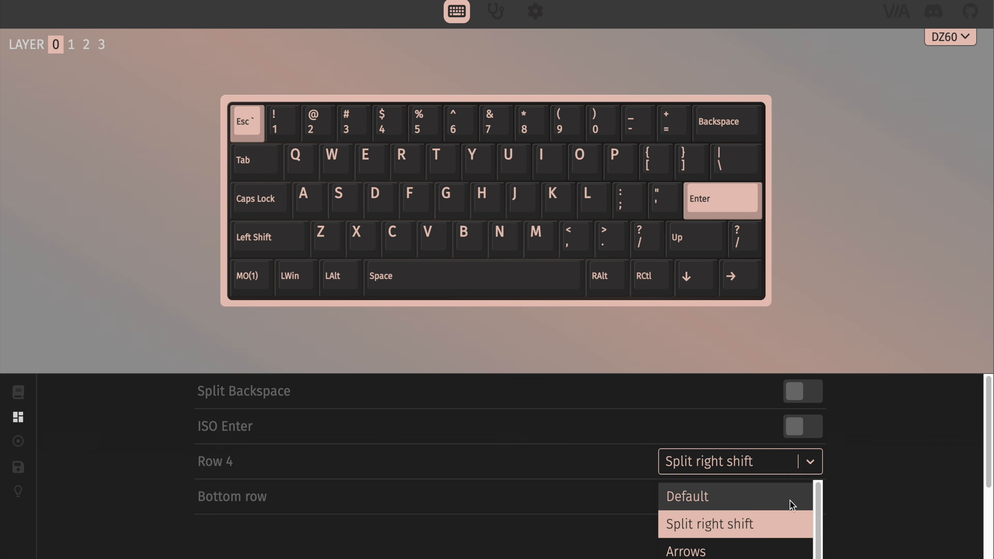
pyautogui.click(791, 502)
pyautogui.click(808, 472)
pyautogui.click(796, 525)
# Step: Try the 7U option for the bottom row and switch it back to 6.25U
pyautogui.click(810, 504)
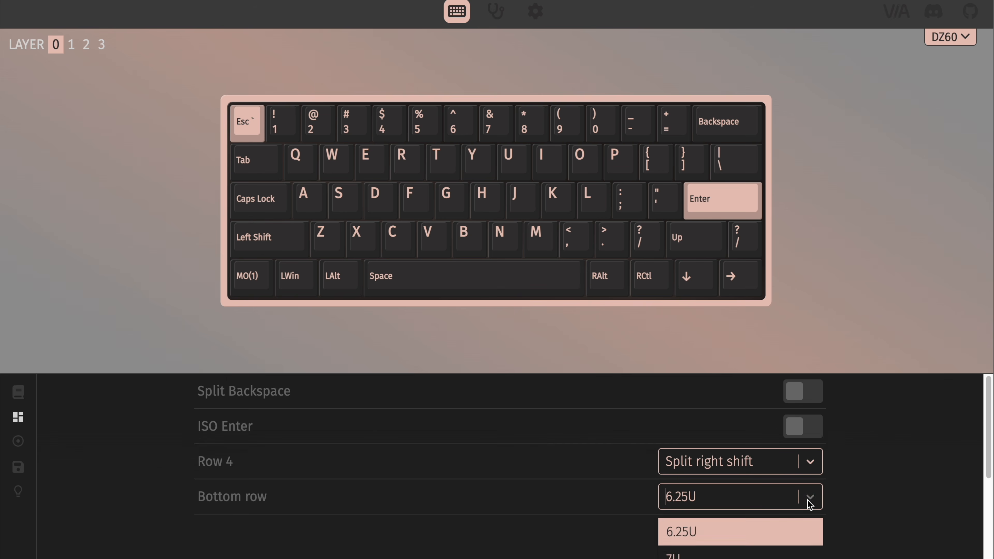
pyautogui.click(782, 553)
pyautogui.click(808, 501)
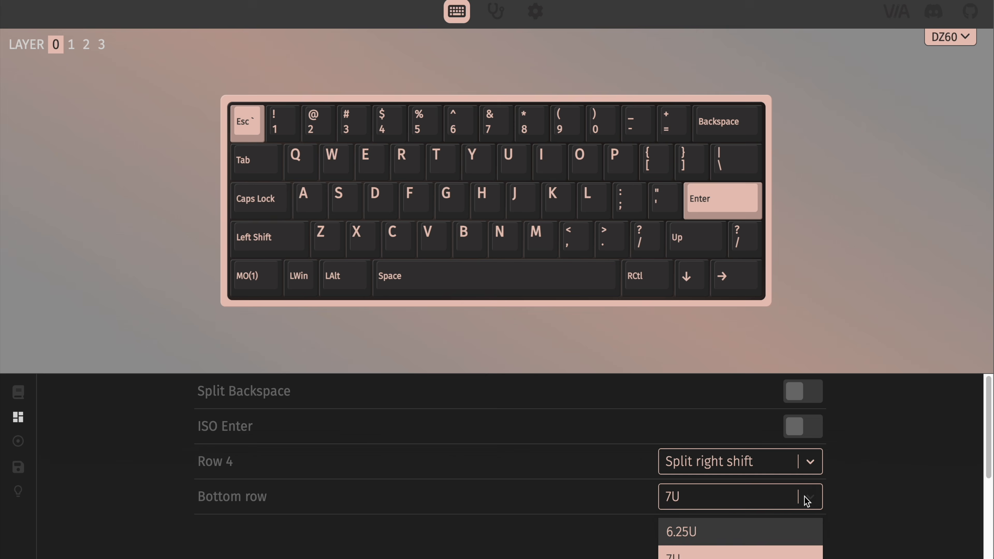
pyautogui.click(782, 535)
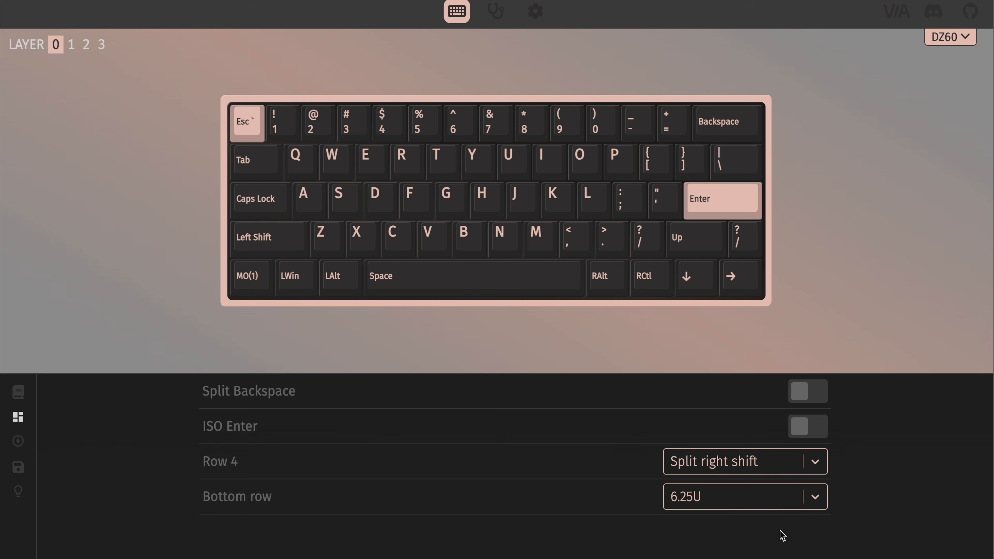
# Step: In the app settings, set the keycap theme to NAVY BLUE B and the render mode to 3D
pyautogui.click(539, 15)
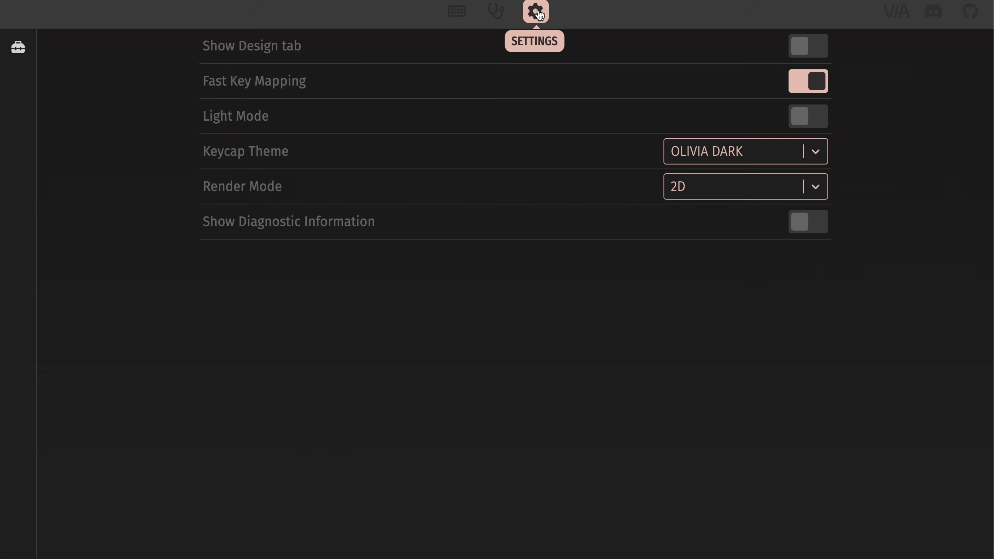
pyautogui.click(818, 152)
pyautogui.scroll(-6, 783, 238)
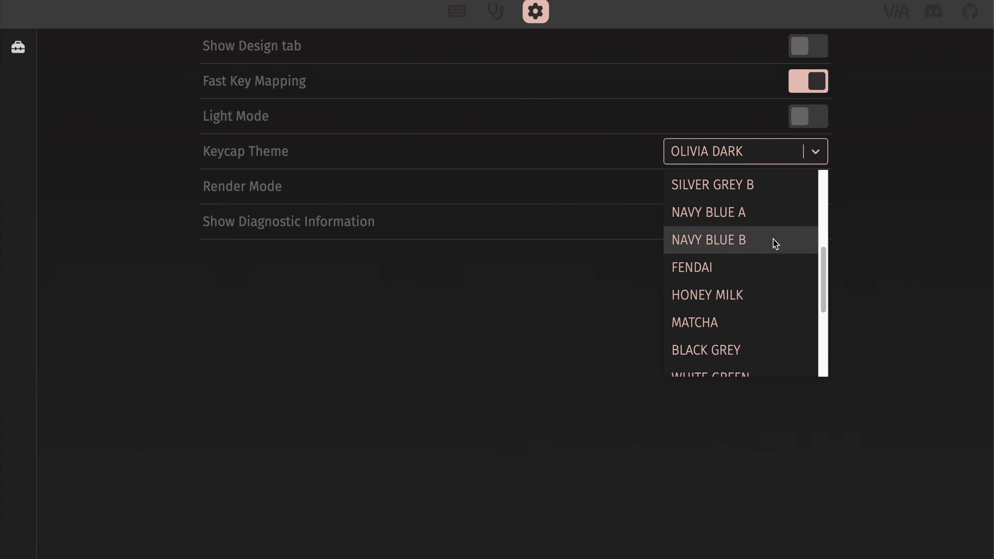
pyautogui.click(773, 240)
pyautogui.click(797, 195)
pyautogui.click(784, 250)
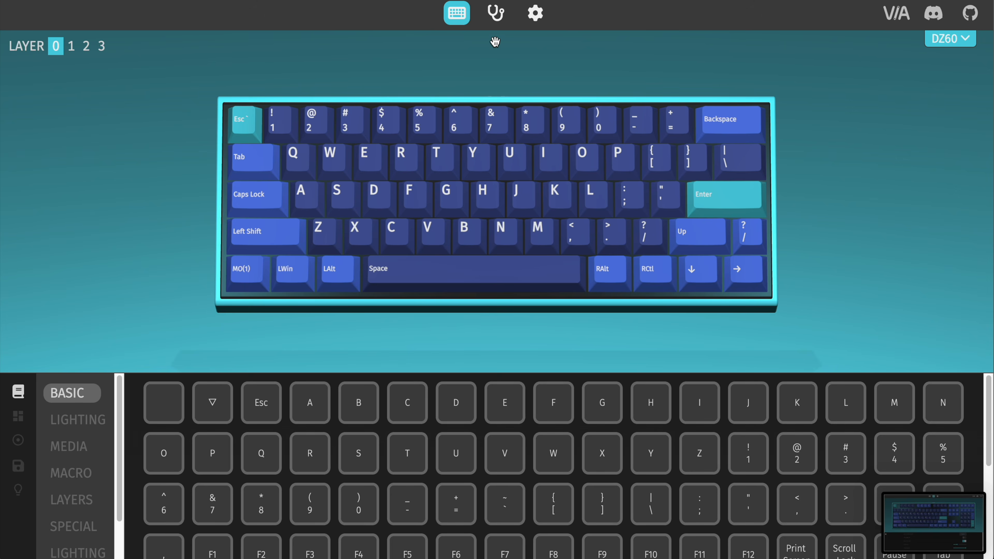
# Step: Test the keyboard's letter, punctuation, modifier, arrow and number-row keys in the key tester
pyautogui.click(500, 21)
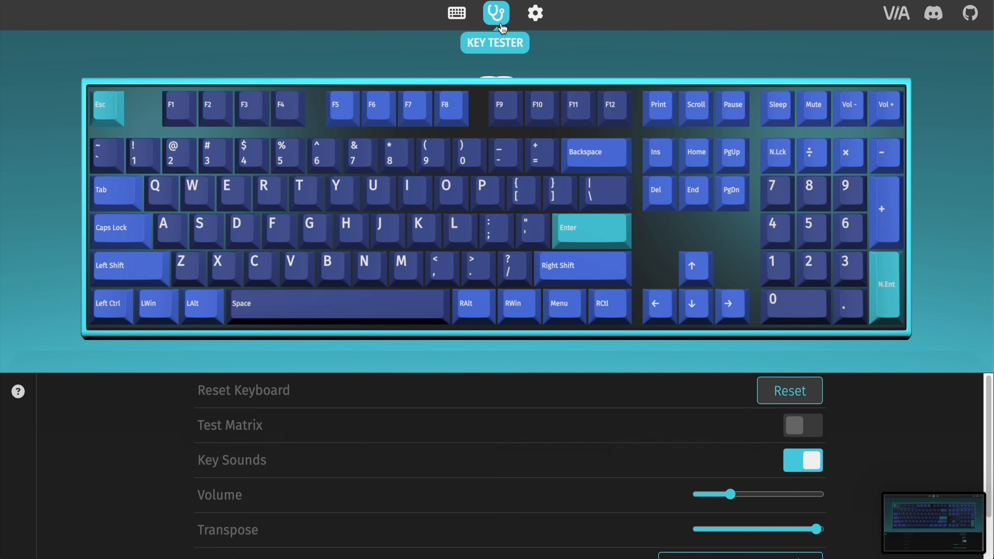
pyautogui.press('c')
pyautogui.press('d')
pyautogui.press('r')
pyautogui.press('v')
pyautogui.press('f')
pyautogui.press('t')
pyautogui.press('b')
pyautogui.press('g')
pyautogui.press('y')
pyautogui.press('n')
pyautogui.press('h')
pyautogui.press('u')
pyautogui.press('m')
pyautogui.press('j')
pyautogui.press('i')
pyautogui.press(',')
pyautogui.press('k')
pyautogui.press('o')
pyautogui.press('.')
pyautogui.press('l')
pyautogui.press('p')
pyautogui.press('/')
pyautogui.press(';')
pyautogui.press('[')
pyautogui.press('Shift_R')
pyautogui.press("'")
pyautogui.press(']')
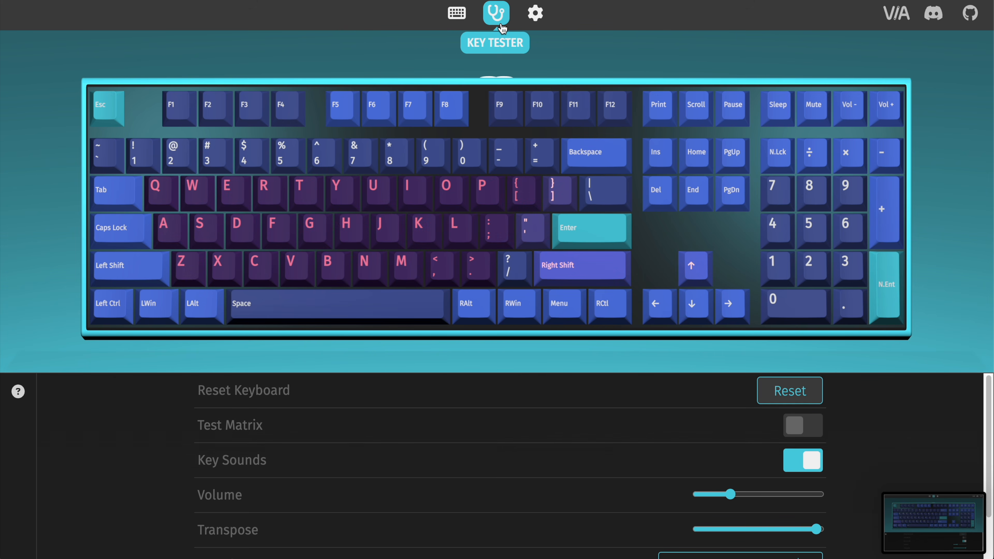
pyautogui.press('\\')
pyautogui.press('Up')
pyautogui.press('Return')
pyautogui.press('BackSpace')
pyautogui.press('Down')
pyautogui.press('Right')
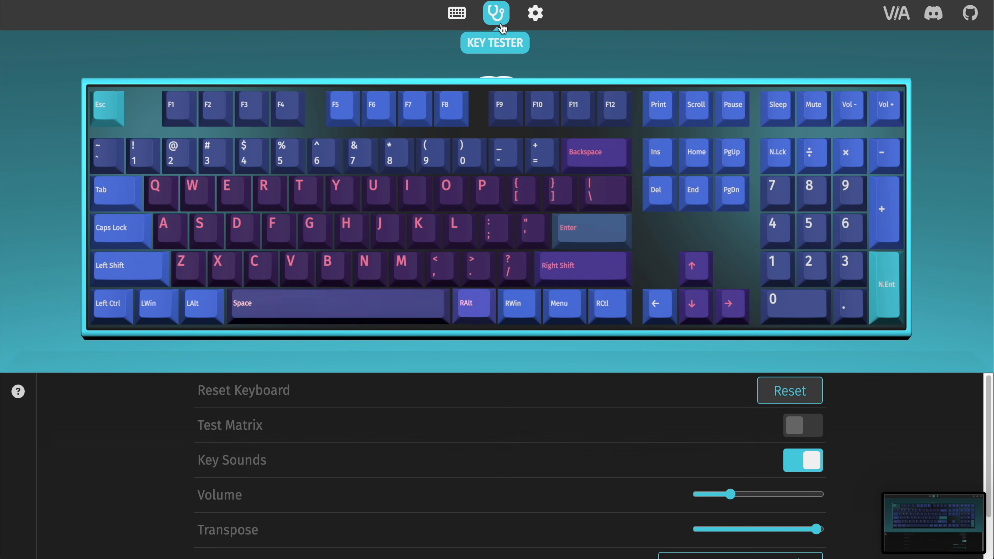
pyautogui.press('space')
pyautogui.press('super+Shift_L')
pyautogui.press('Tab')
pyautogui.press('capslock')
pyautogui.press('`')
pyautogui.press('1')
pyautogui.press('2')
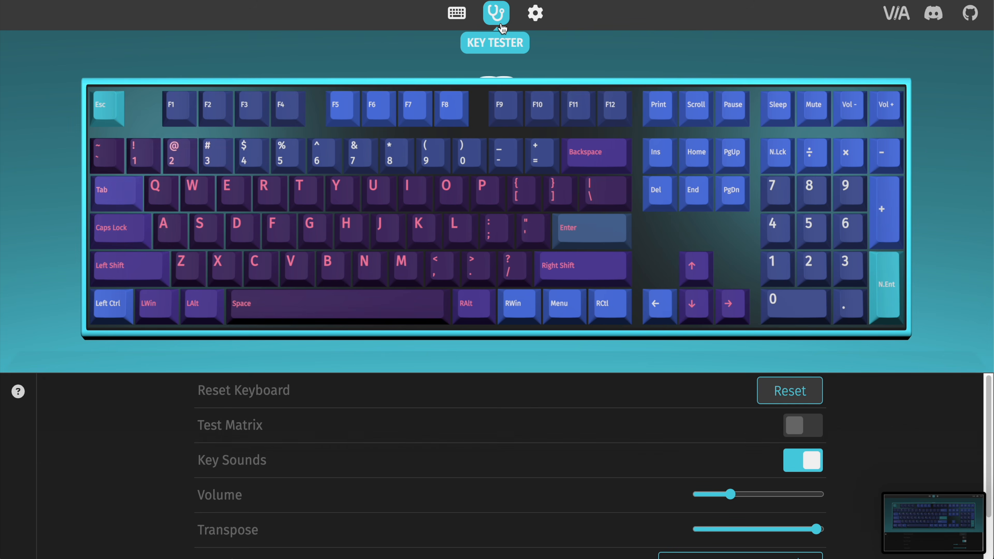
pyautogui.press('6')
pyautogui.press('7')
pyautogui.press('8')
pyautogui.press('9')
pyautogui.press('0')
pyautogui.press('-')
pyautogui.press('=')
pyautogui.press('BackSpace')
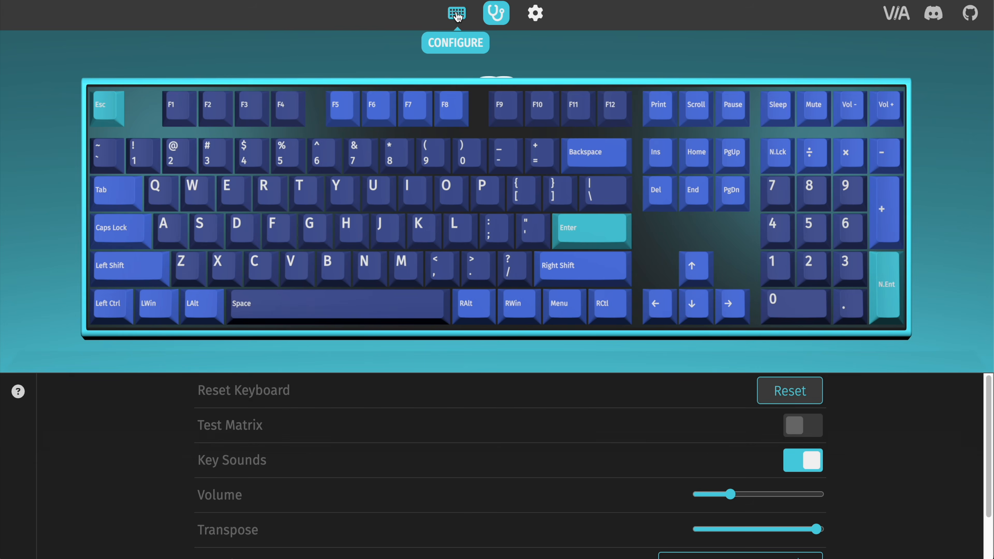
# Step: Return to the keymap configuration and view the key assignments of layers 1, 2 and 3
pyautogui.click(456, 13)
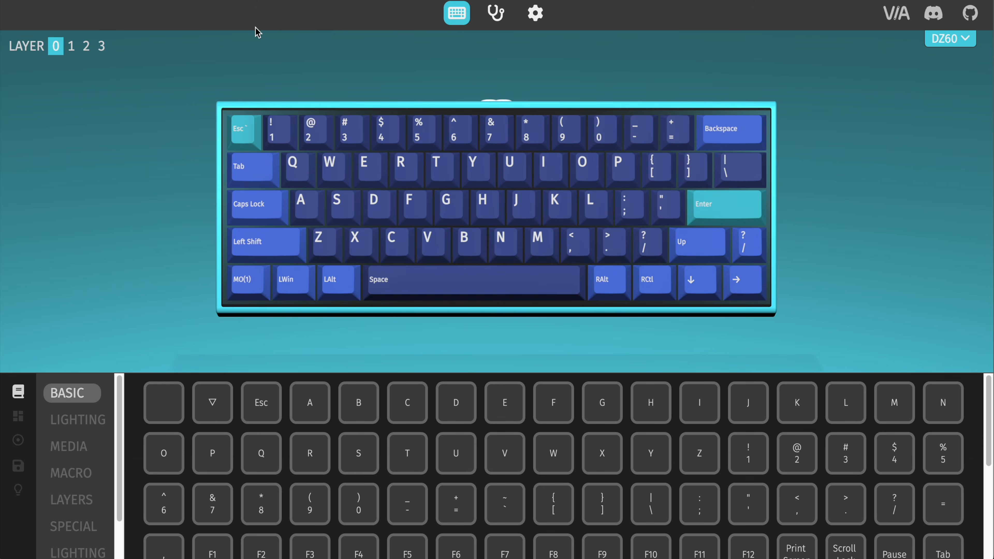
pyautogui.click(73, 47)
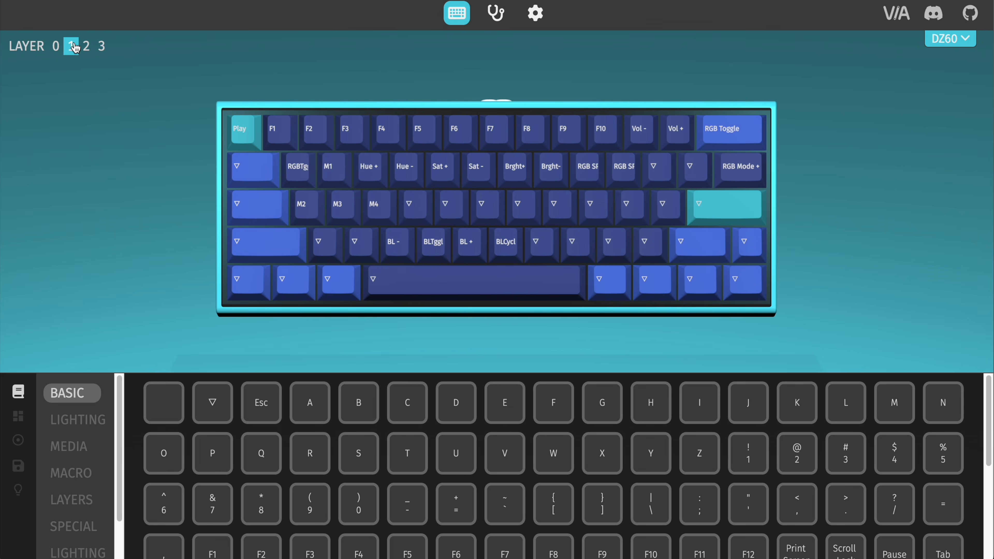
pyautogui.click(86, 47)
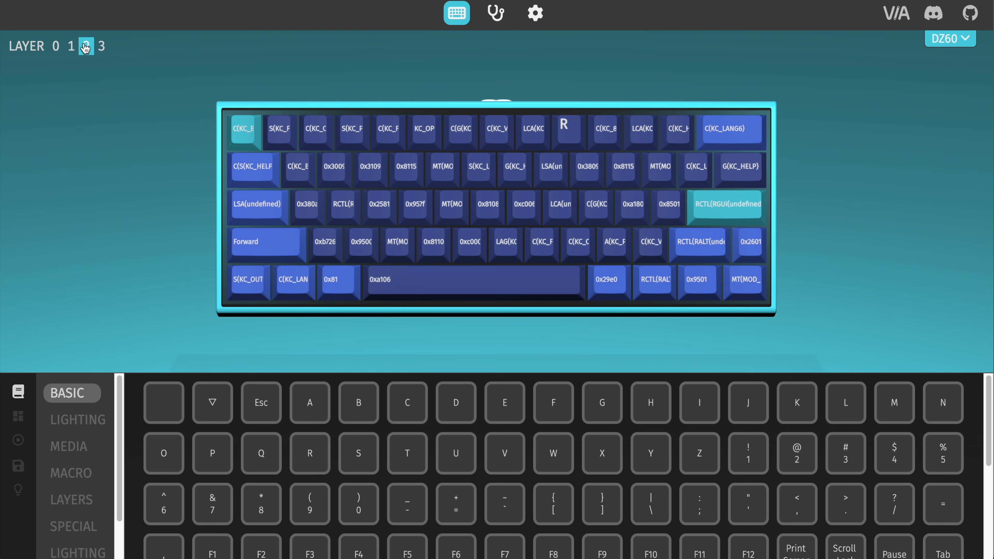
pyautogui.click(101, 47)
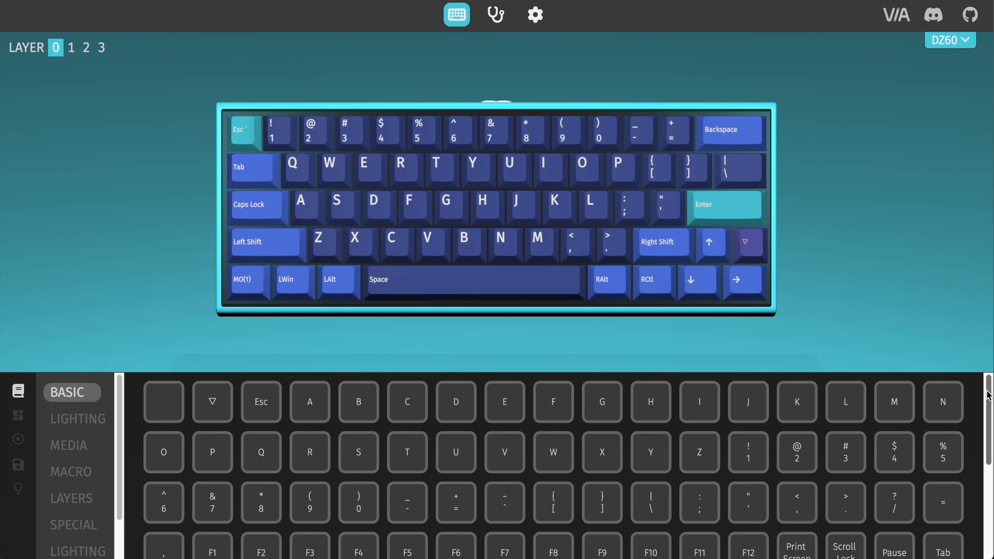
# Step: Browse the basic, lighting, media and layers keycode categories, checking layer 1 before returning to layer 0
pyautogui.moveTo(988, 396)
pyautogui.mouseDown()
pyautogui.moveTo(988, 488)
pyautogui.moveTo(985, 394)
pyautogui.mouseUp()
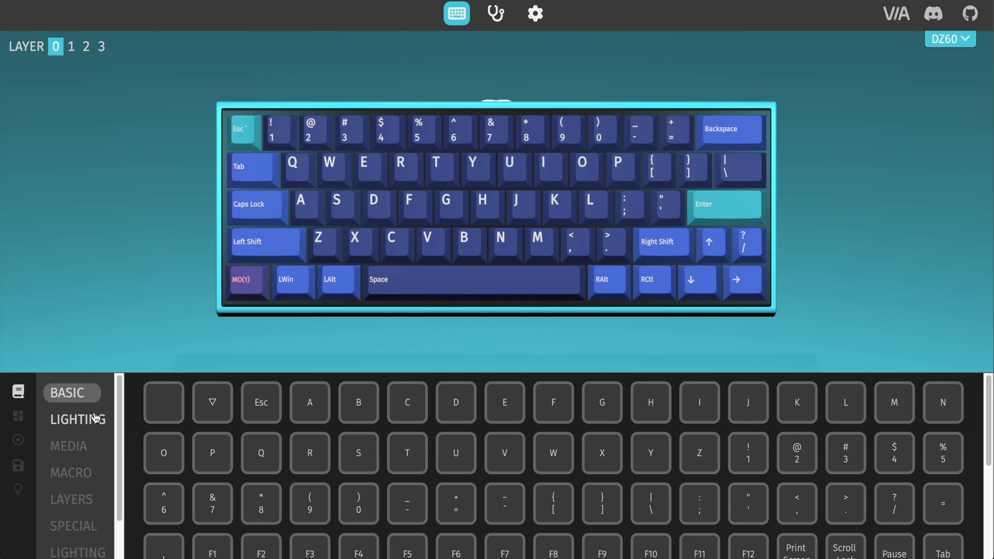
pyautogui.click(96, 417)
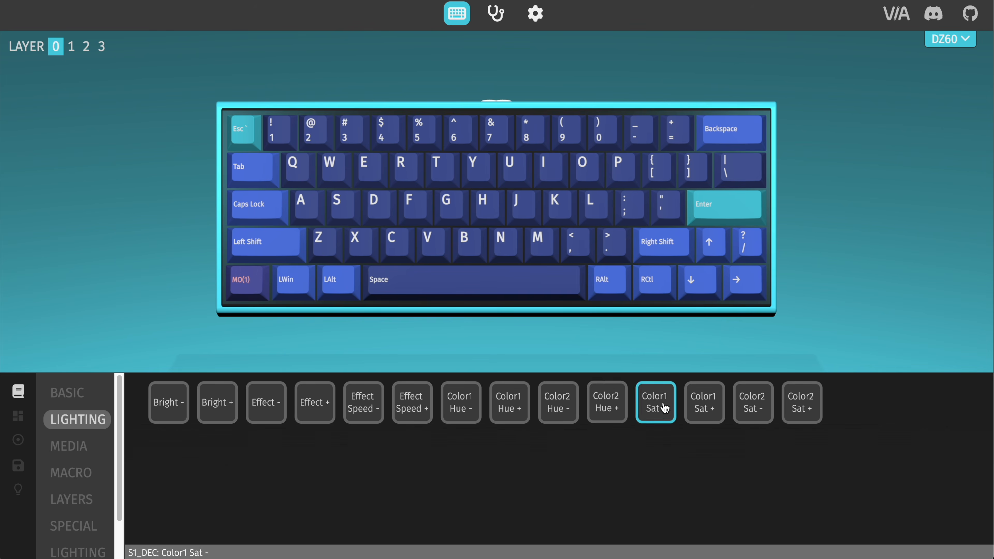
pyautogui.click(85, 447)
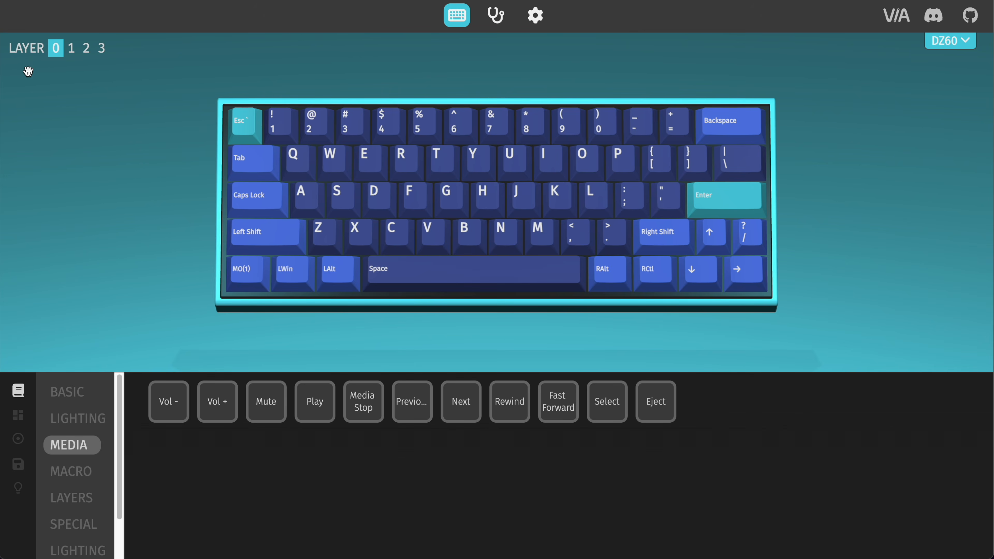
pyautogui.click(71, 48)
pyautogui.click(56, 48)
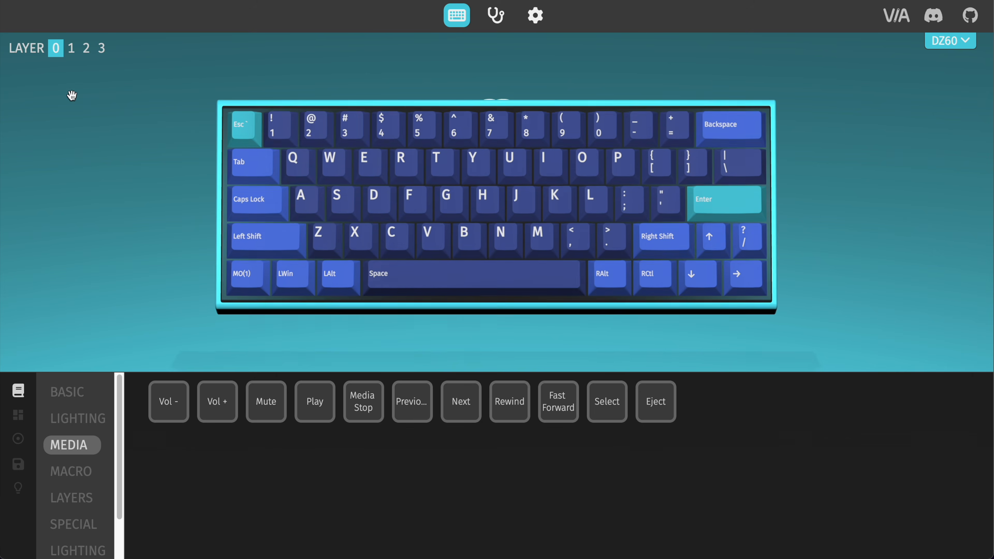
pyautogui.click(84, 495)
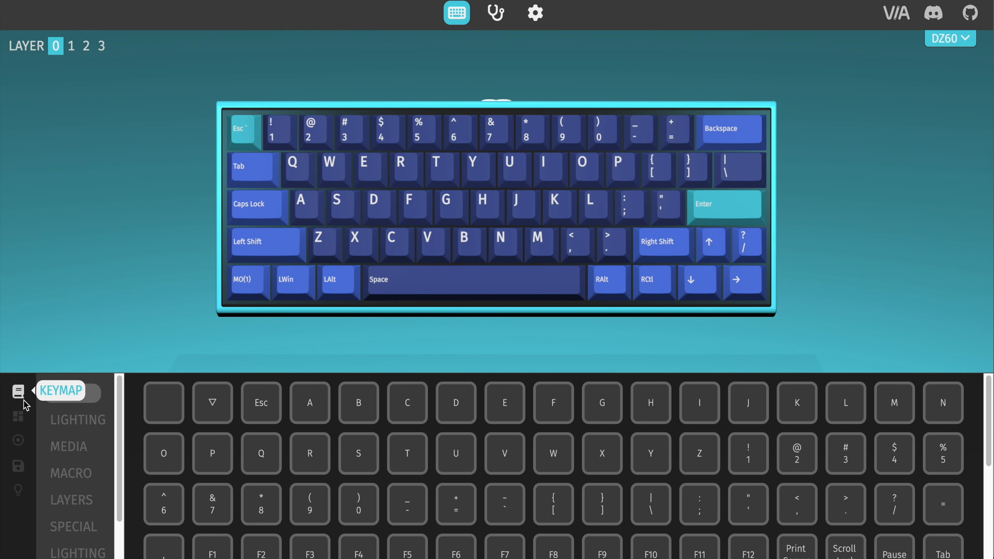
# Step: Show the script editor for macro M0 and look through QMK's Basic Keycodes reference down to the Punctuation section
pyautogui.click(18, 440)
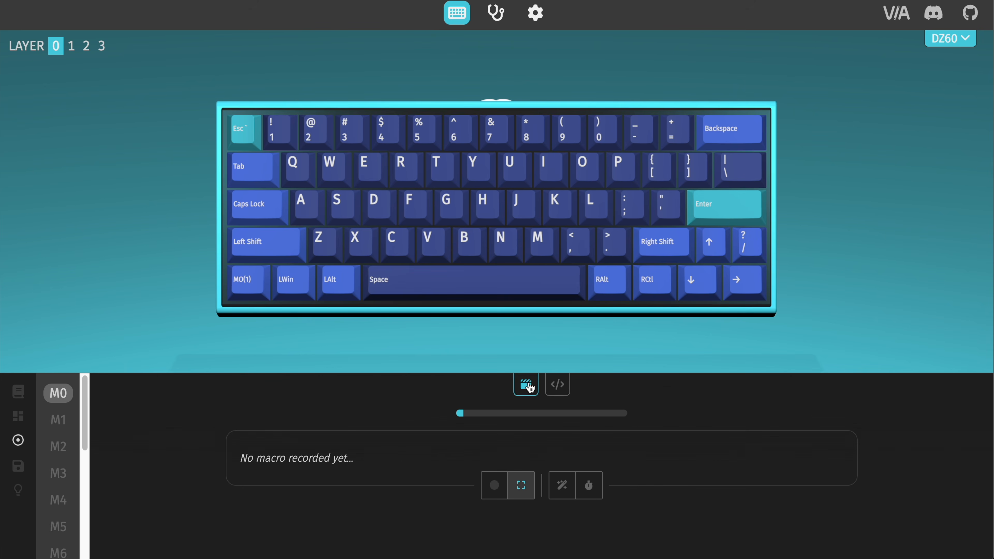
pyautogui.click(554, 385)
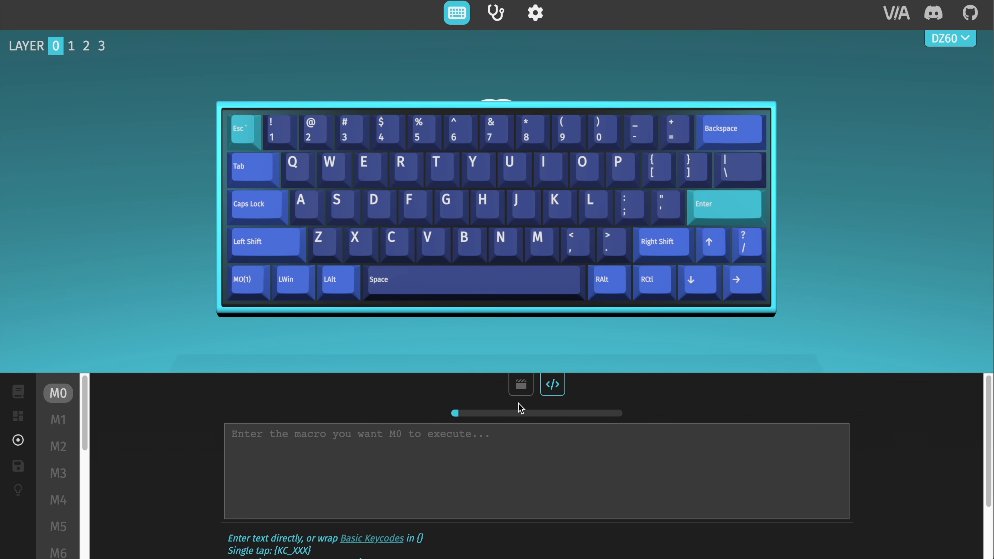
pyautogui.click(395, 539)
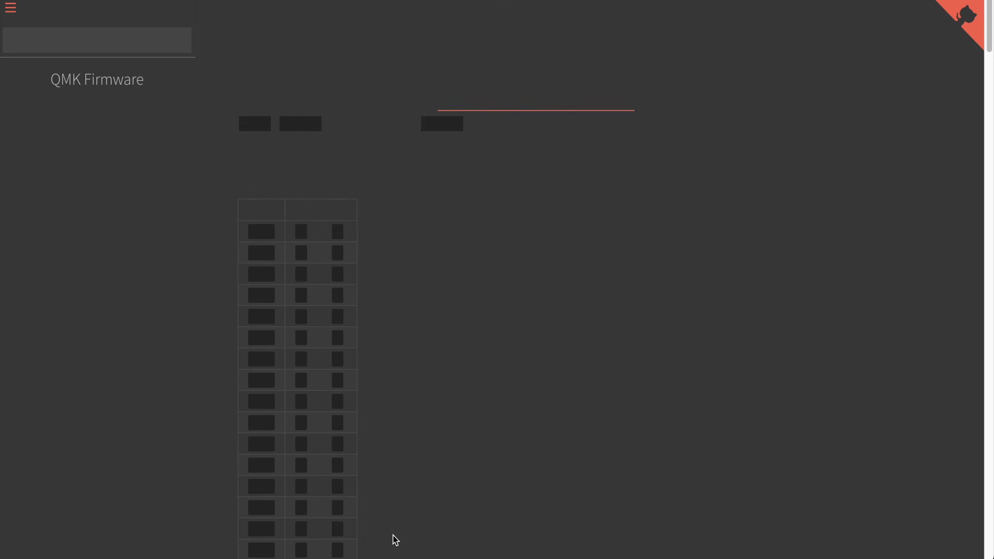
pyautogui.scroll(-10, 396, 540)
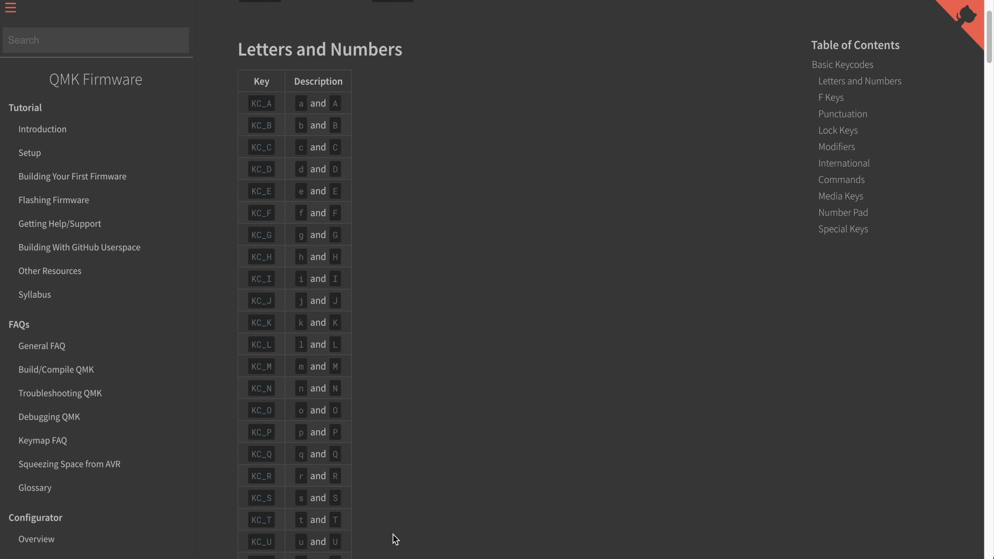
pyautogui.scroll(-15, 396, 539)
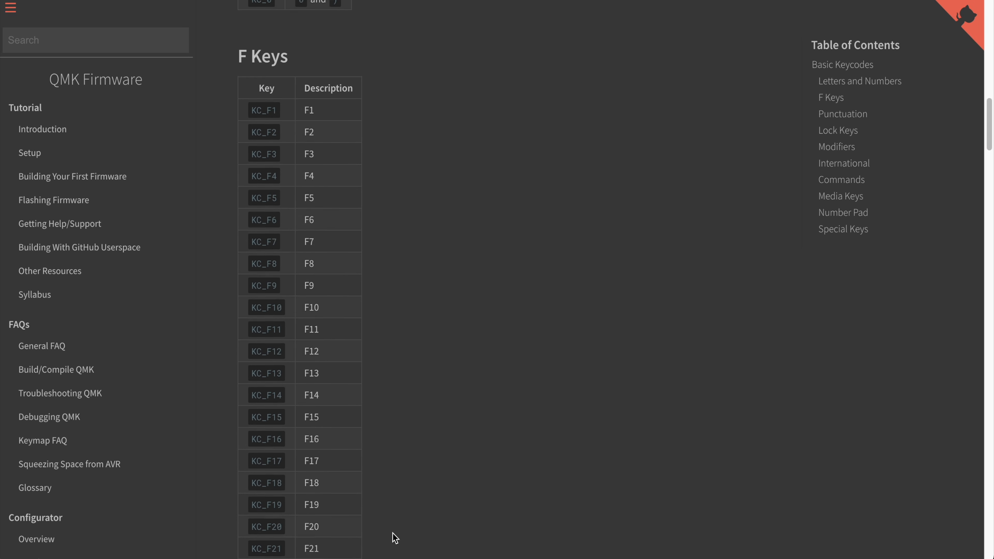
pyautogui.scroll(-5, 395, 539)
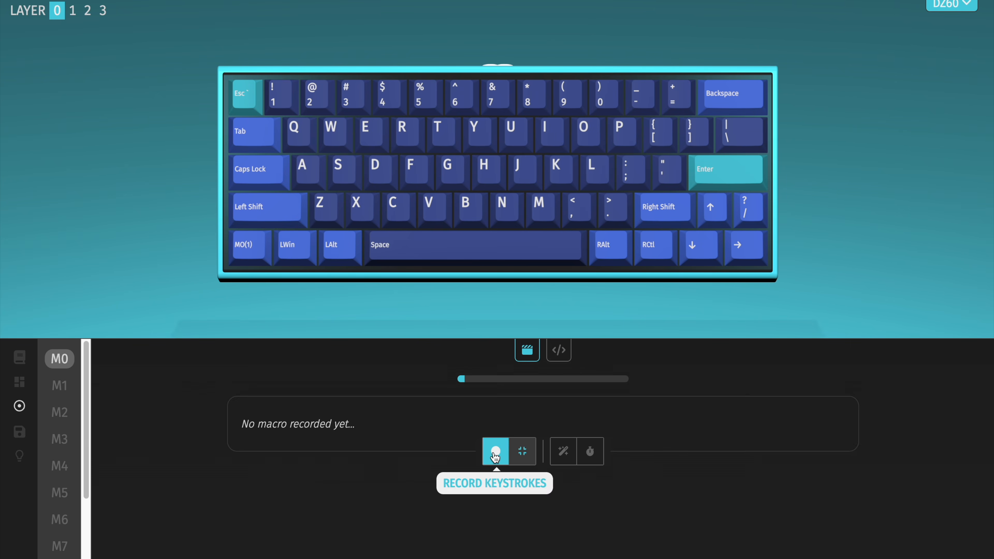
# Step: Record the key sequence Shift, Cmd, 4 for macro M0 and stop the recording
pyautogui.click(495, 454)
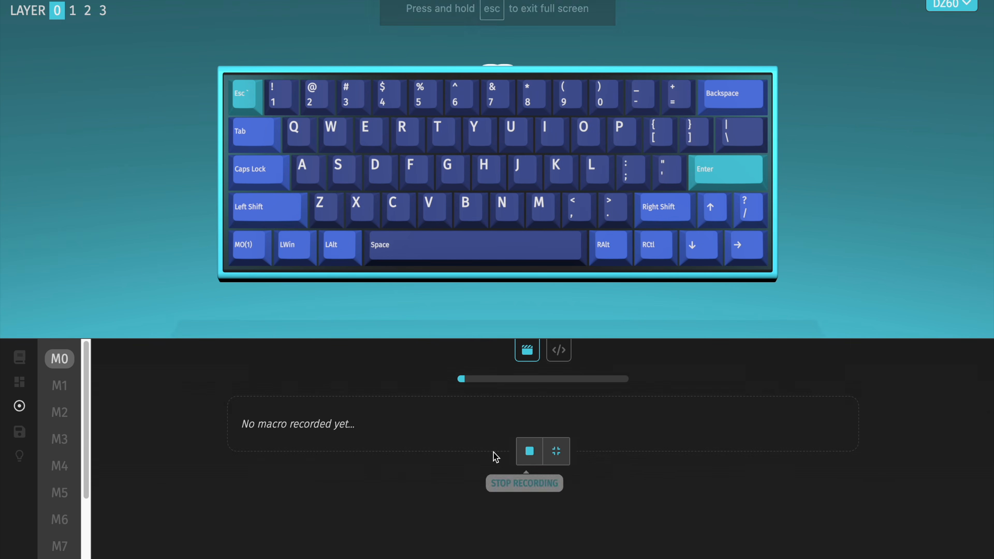
pyautogui.press('shift')
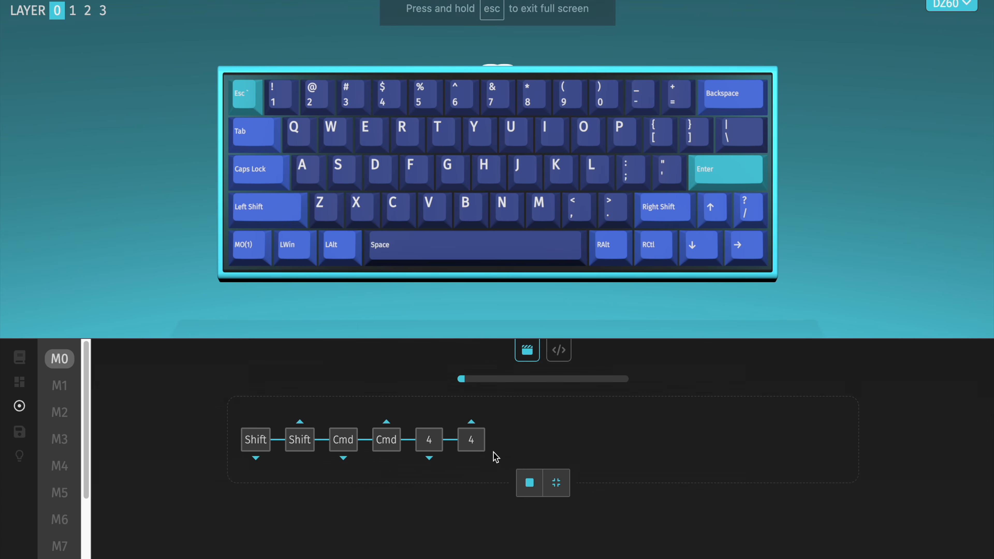
pyautogui.click(527, 488)
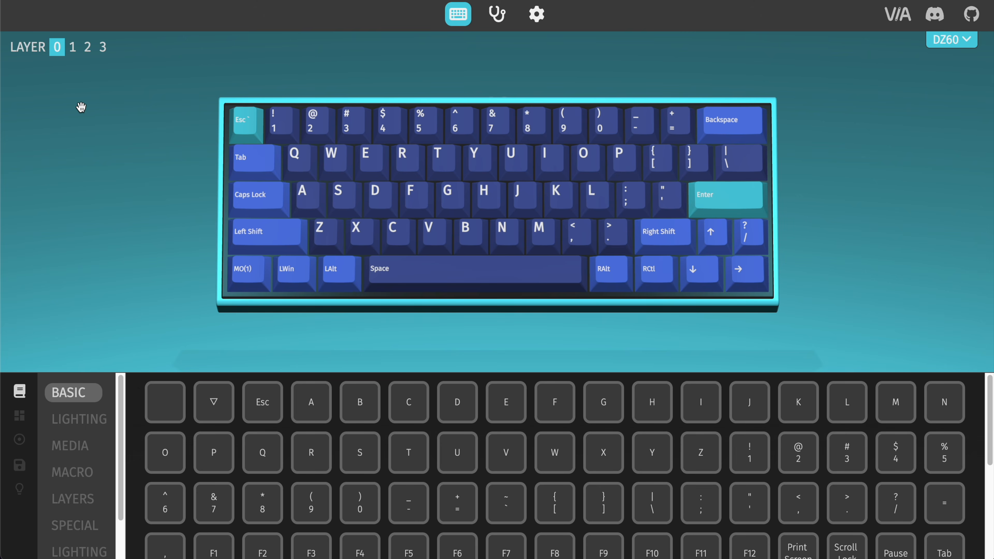
# Step: Show the macro keycodes for layer 1, and assign MO(1) to the bottom-left key on layer 0
pyautogui.click(73, 48)
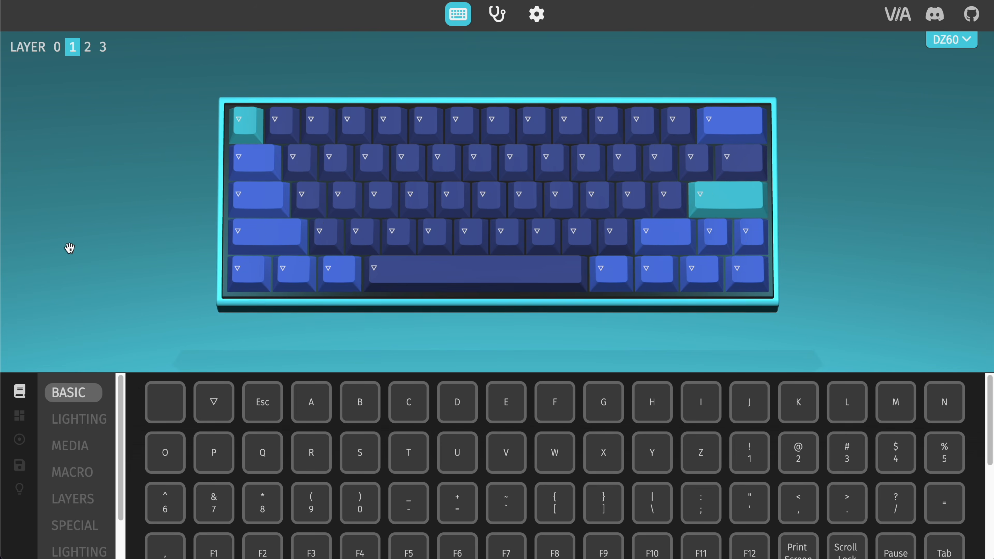
pyautogui.click(80, 472)
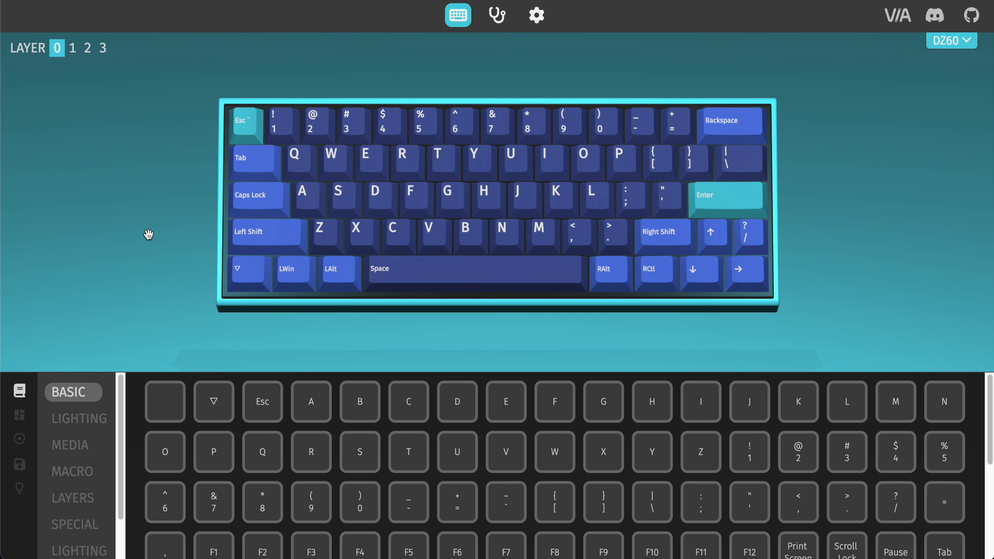
pyautogui.click(66, 501)
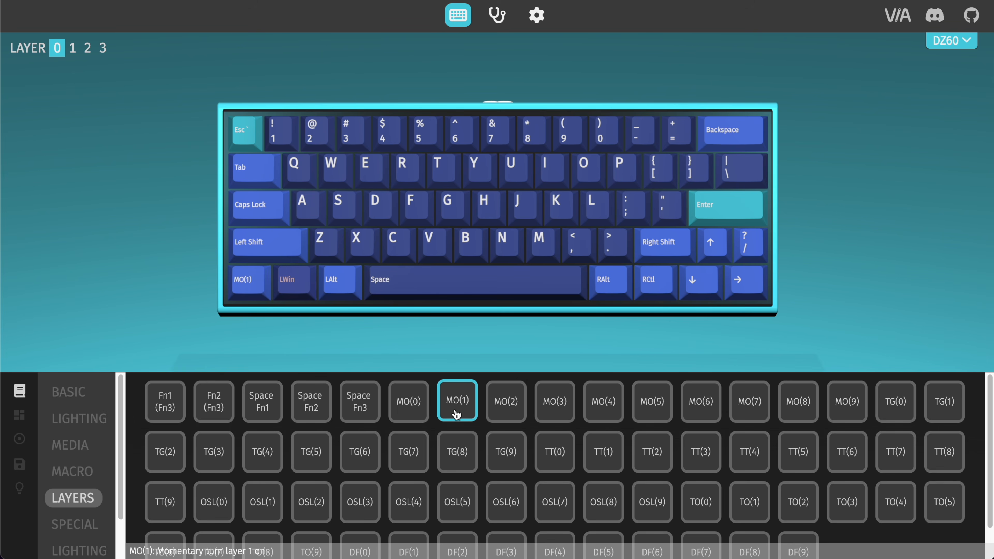
# Step: On layer 1, assign Mute, Play, Media Stop, Previous and Next to the first five top-row keys, and Vol - and Vol + to the two before Backspace
pyautogui.click(70, 445)
pyautogui.click(78, 56)
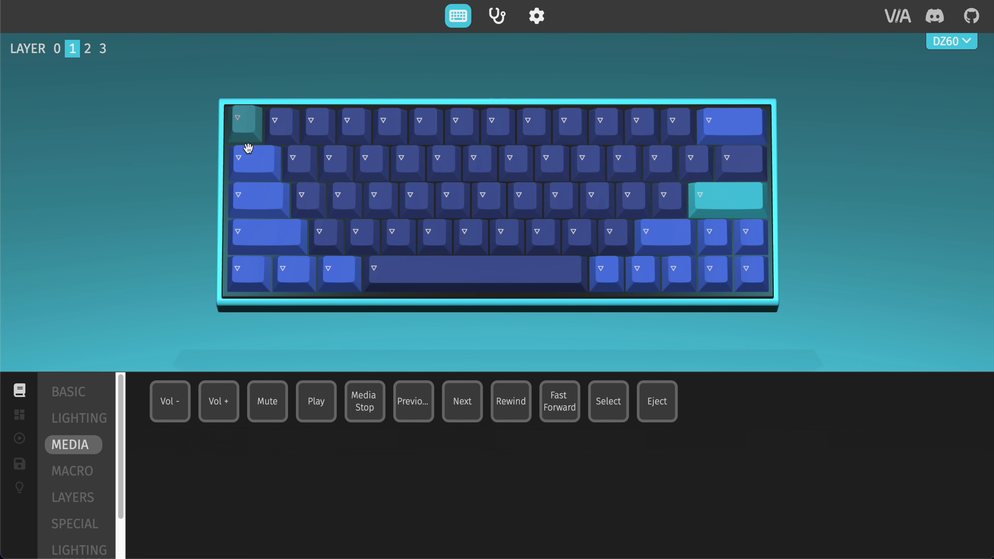
pyautogui.click(286, 403)
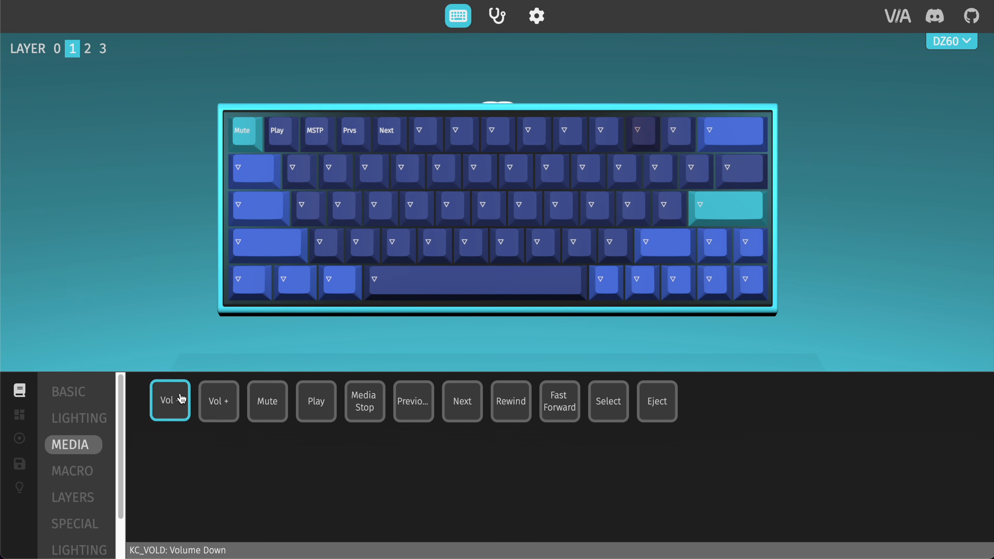
pyautogui.click(221, 396)
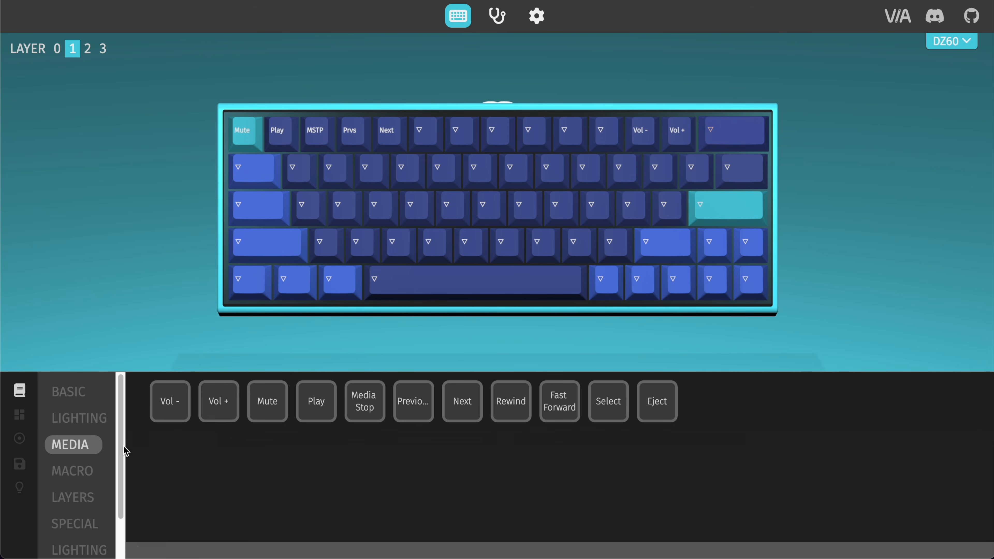
# Step: Assign lighting keycodes to layer 1's arrow cluster: Sat + on up, Sat - on down, Hue - on right and Hue + on left
pyautogui.click(85, 551)
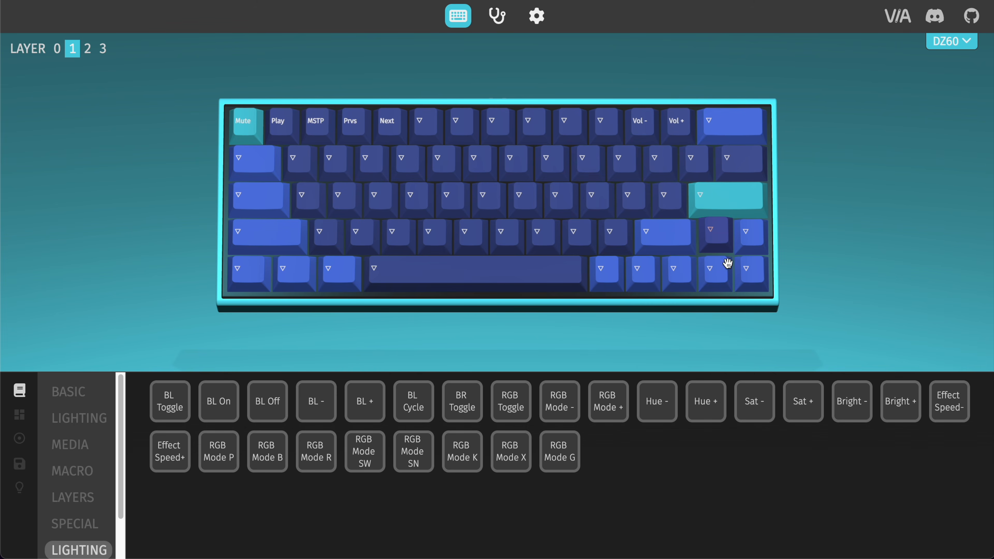
pyautogui.click(803, 401)
pyautogui.click(751, 416)
pyautogui.click(679, 279)
pyautogui.click(706, 401)
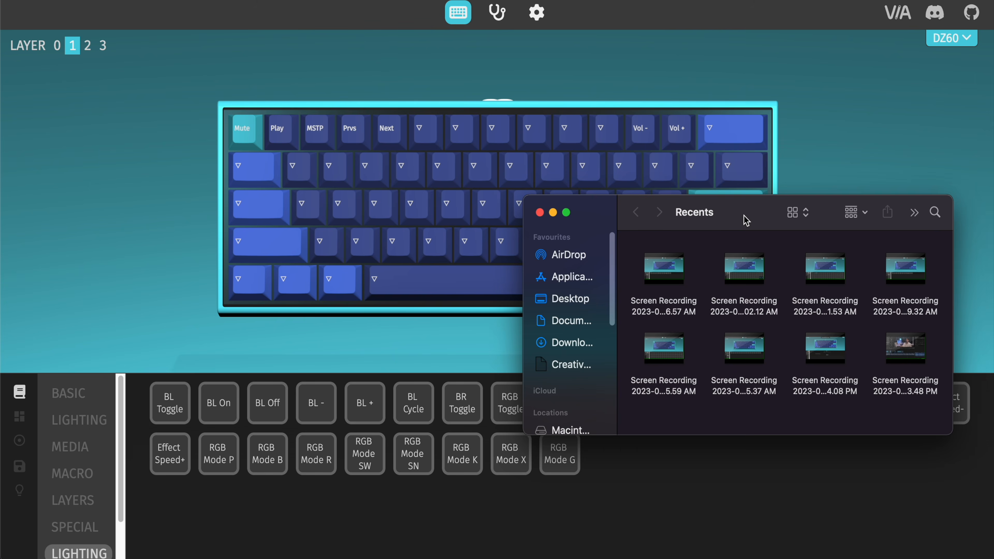
# Step: Switch to the video editor and place the first screen recording from the Finder's Recents in the timeline
pyautogui.moveTo(746, 220); pyautogui.dragTo(539, 129)
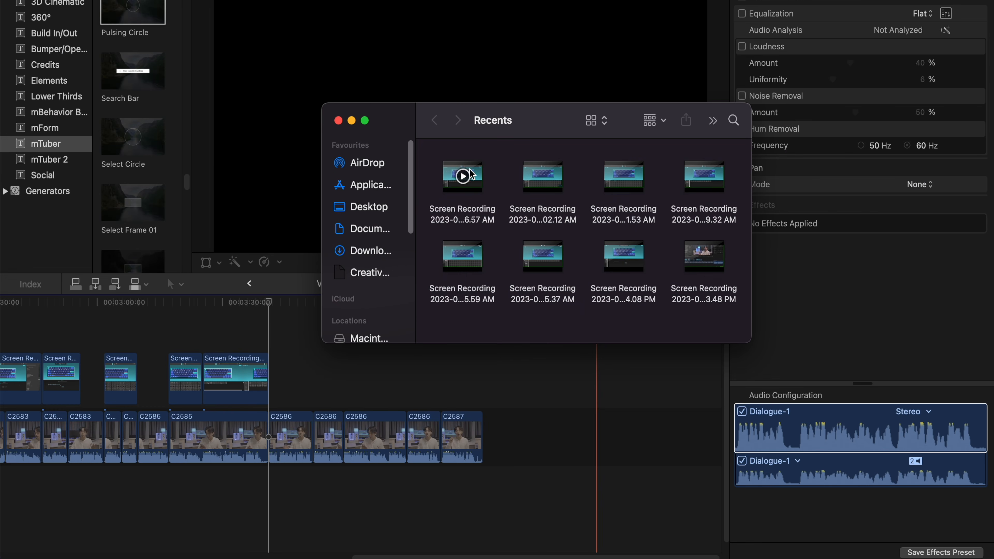
pyautogui.moveTo(465, 183); pyautogui.dragTo(300, 374)
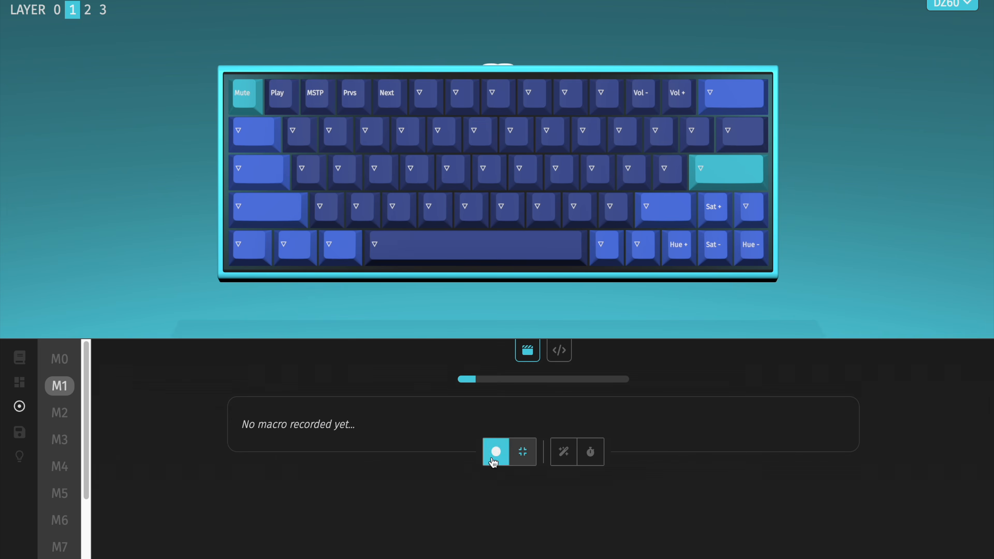
# Step: In VIA, record a Ctrl and Left arrow sequence for macro M1, and review macros M3 and M4
pyautogui.click(494, 458)
pyautogui.press('ctrl')
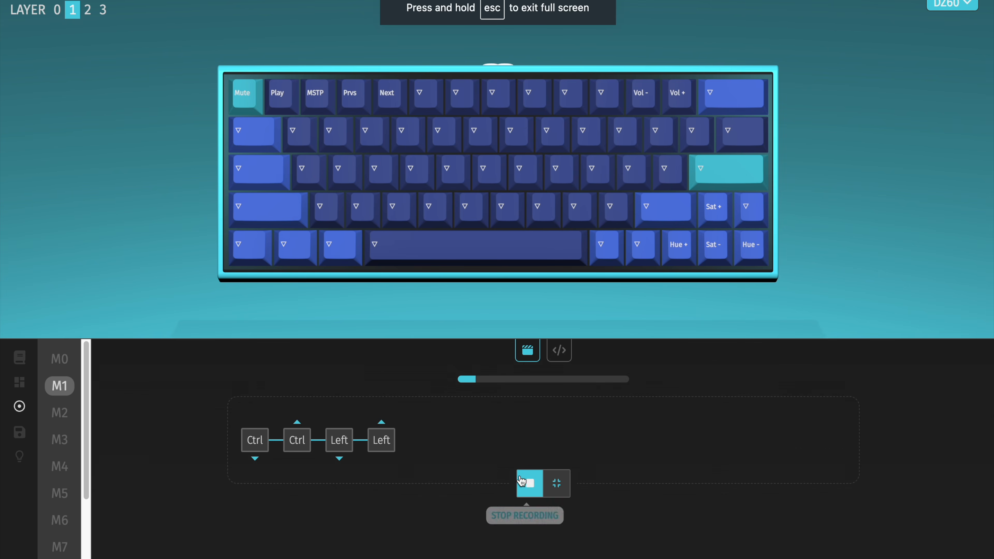
pyautogui.click(521, 481)
pyautogui.click(489, 484)
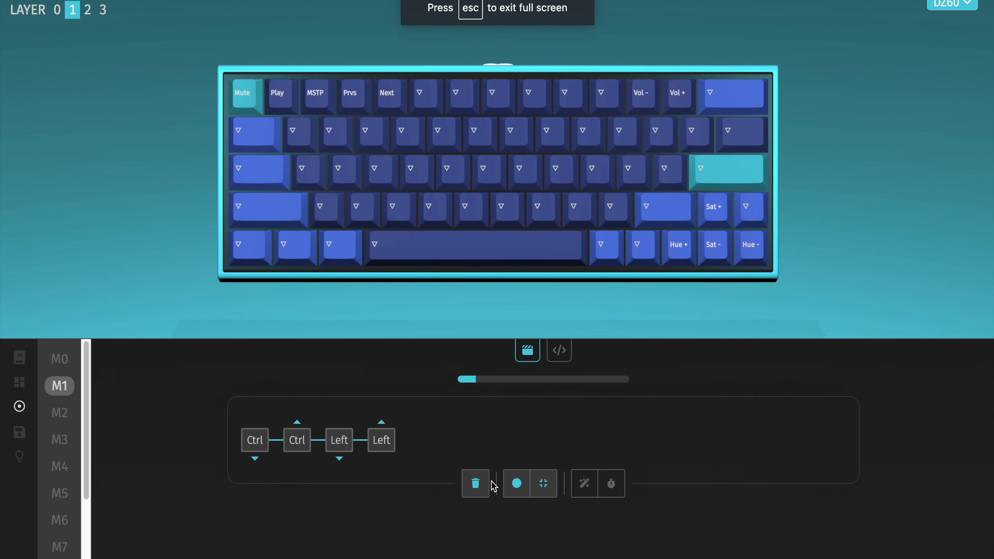
pyautogui.click(59, 440)
pyautogui.click(58, 467)
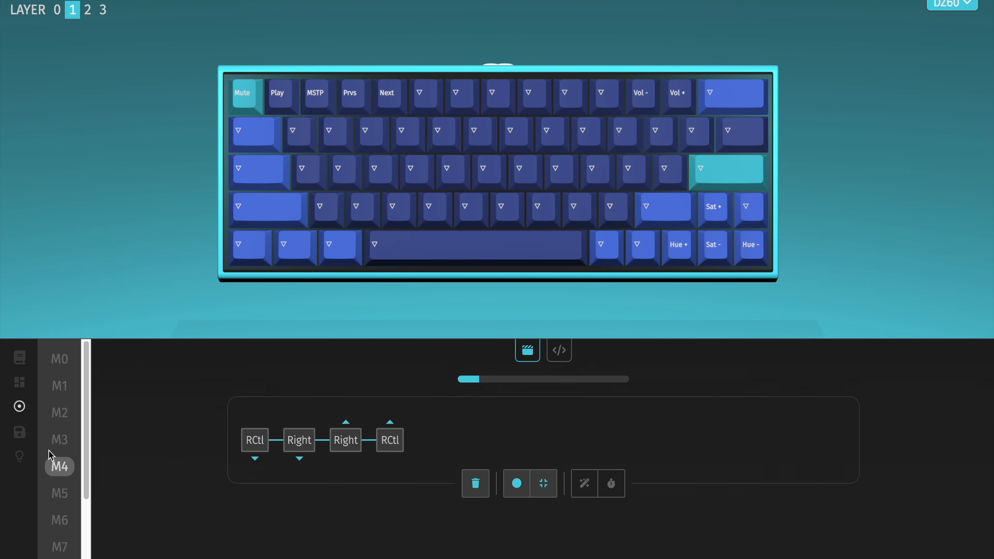
# Step: Assign macros M1, M2, M3 and M4 to the A, W, S and D keys on layer 1
pyautogui.click(20, 357)
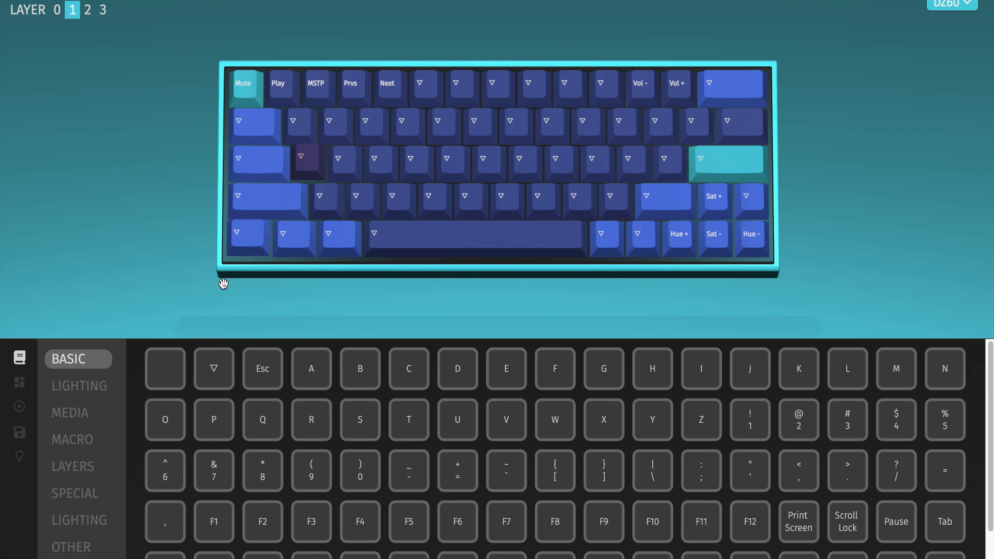
pyautogui.click(96, 438)
pyautogui.click(218, 370)
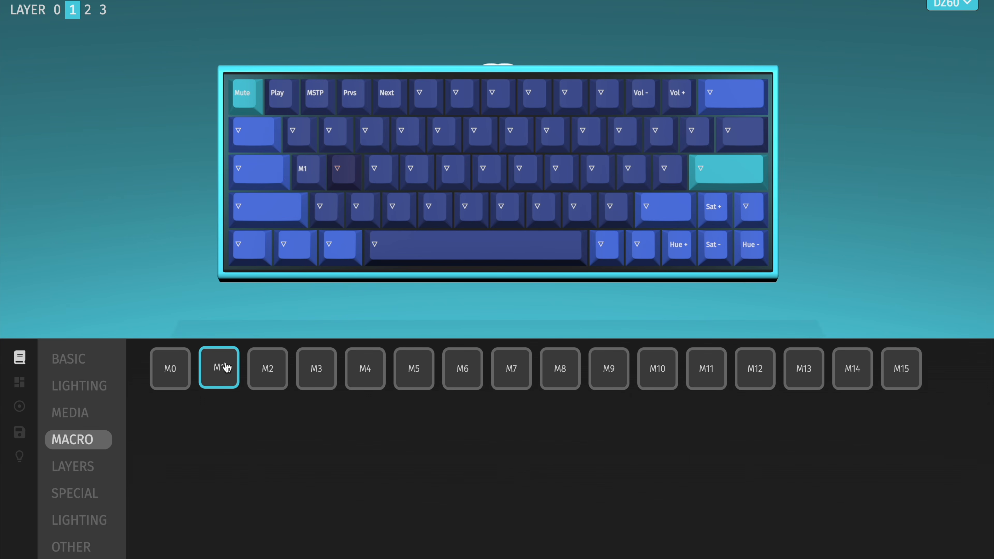
pyautogui.click(264, 381)
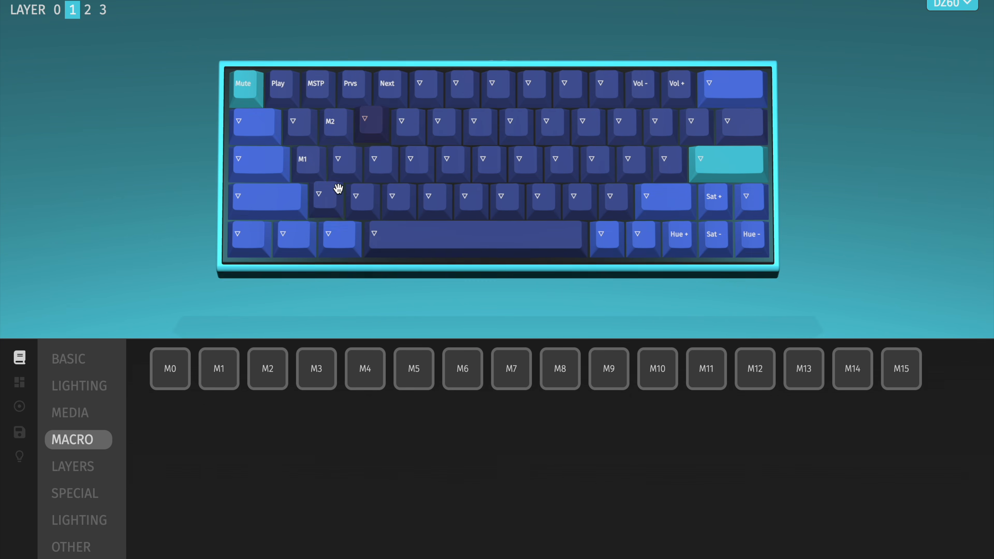
pyautogui.click(309, 372)
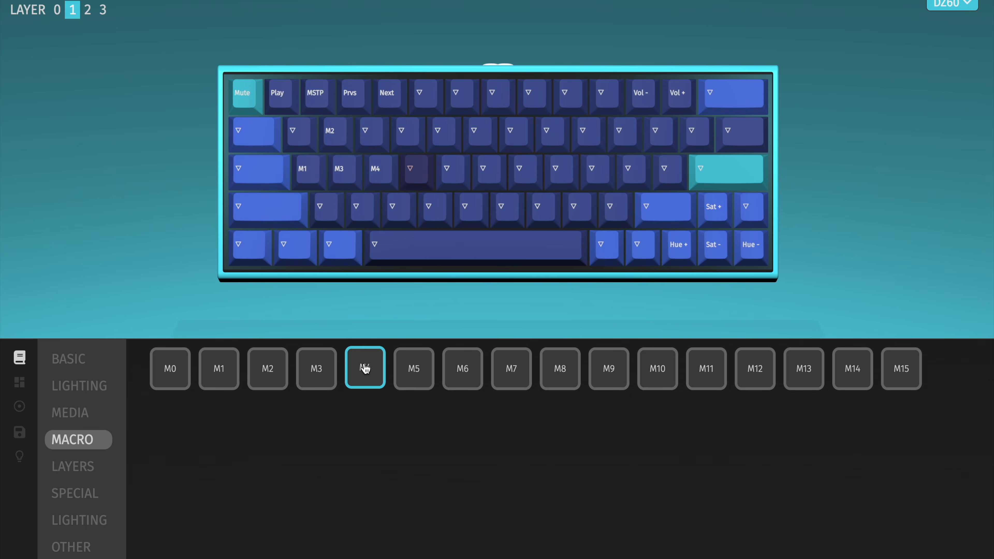